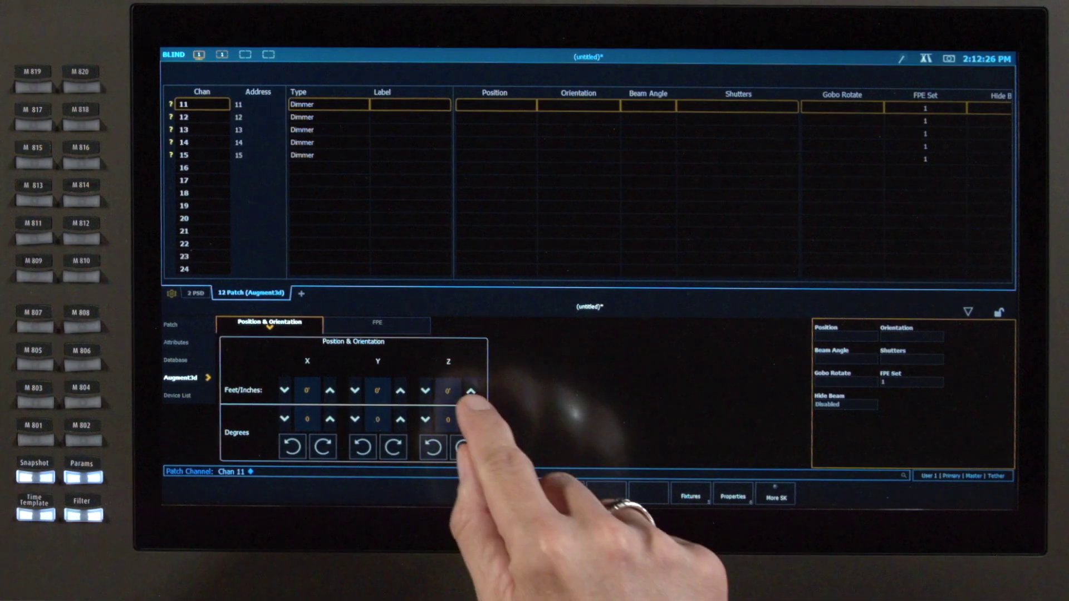
Set channel 11's Z position to 10' 6" and its X orientation to 45 degrees
{"action": "left_click", "coordinate": [357, 451]}
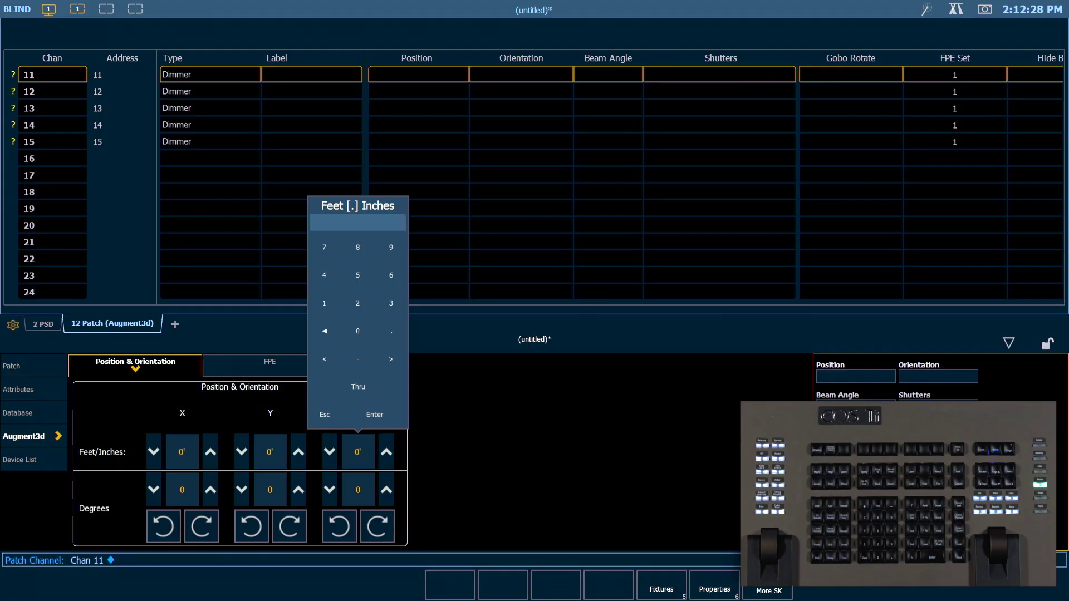
{"action": "type", "text": "10.6"}
{"action": "key", "text": "Return"}
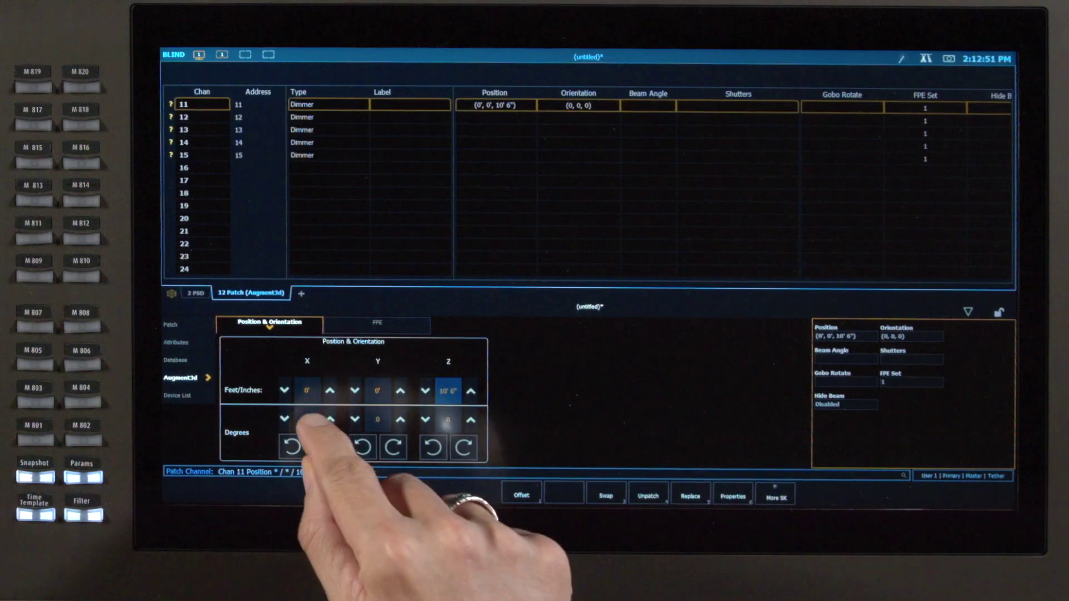
{"action": "left_click", "coordinate": [182, 490]}
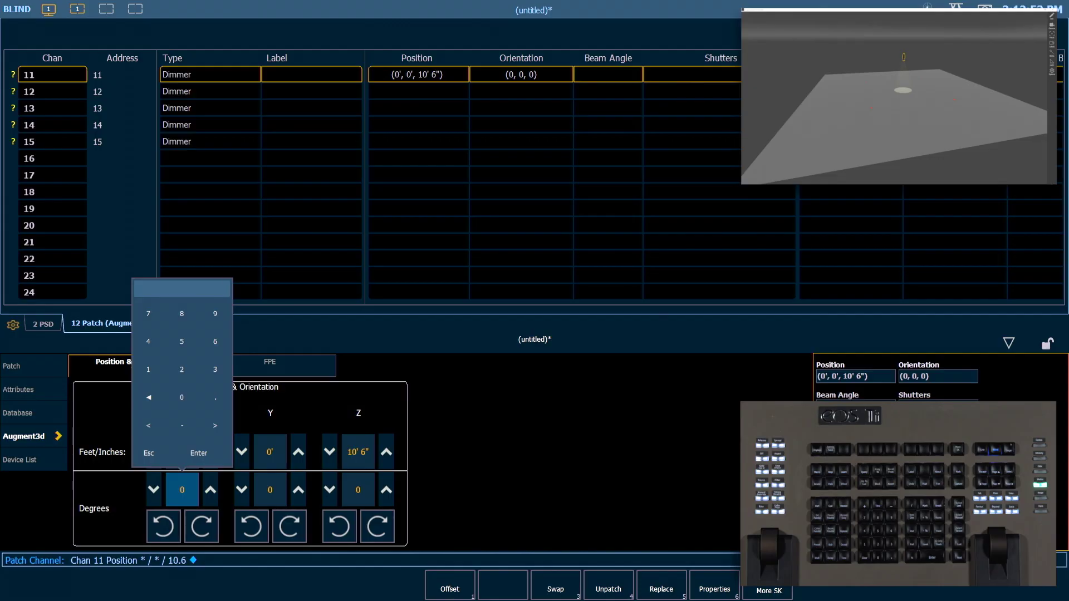
{"action": "type", "text": "45"}
{"action": "key", "text": "Return"}
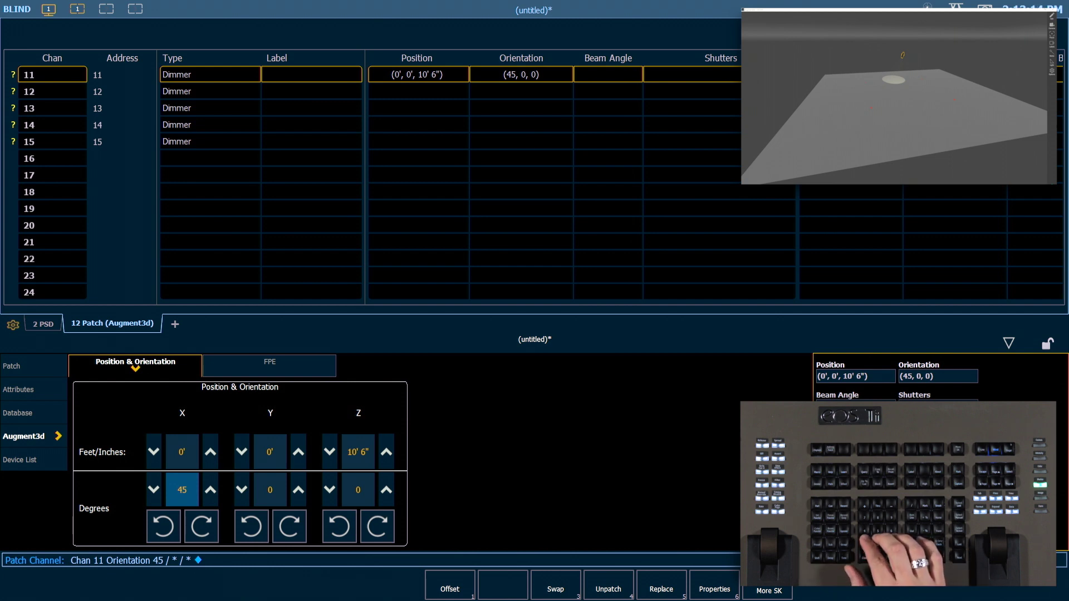
Set the Y position to -5' and the Z position to 10' for channels 12 through 15
{"action": "type", "text": "12 Thru 15"}
{"action": "key", "text": "Return"}
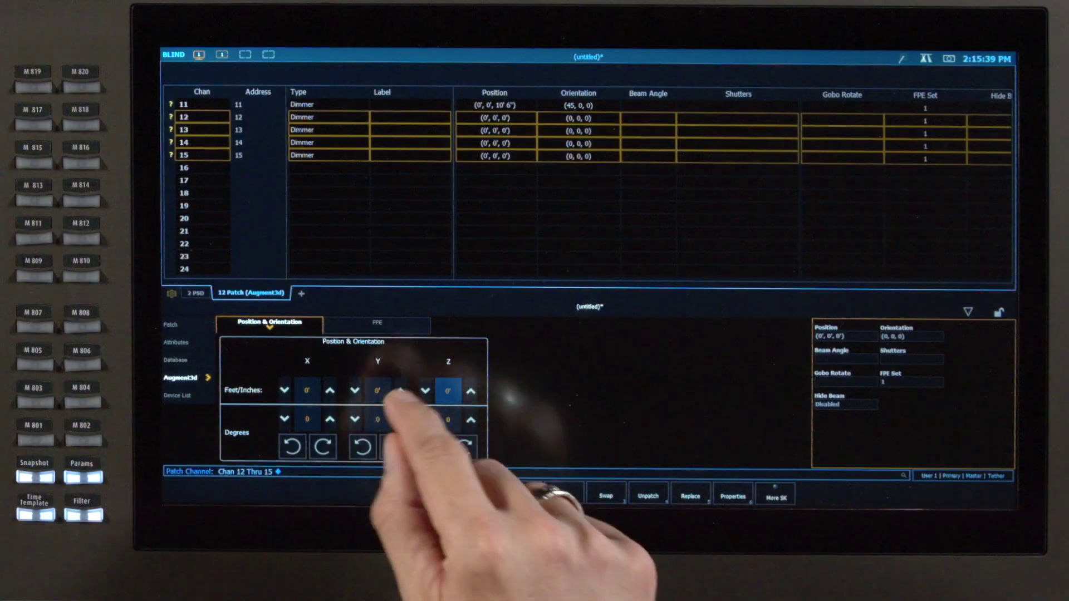
{"action": "left_click", "coordinate": [270, 452]}
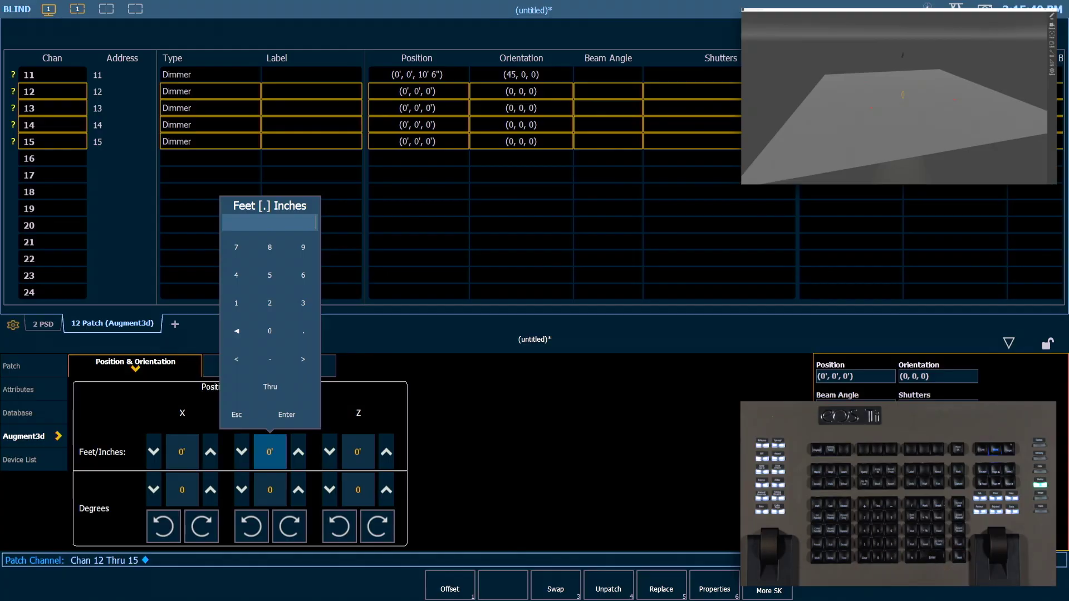
{"action": "type", "text": "-5"}
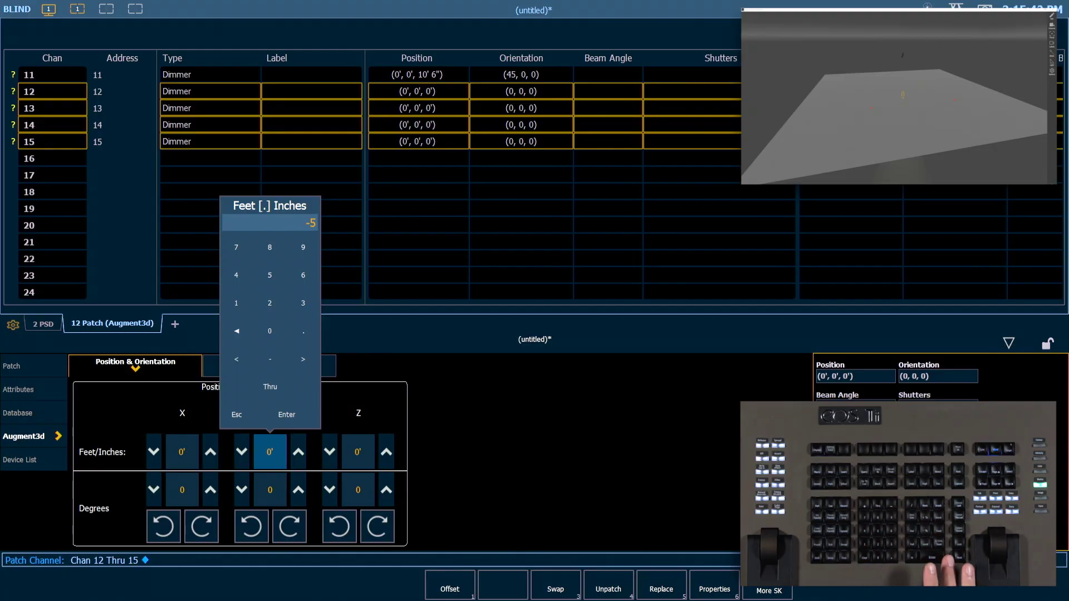
{"action": "key", "text": "Return"}
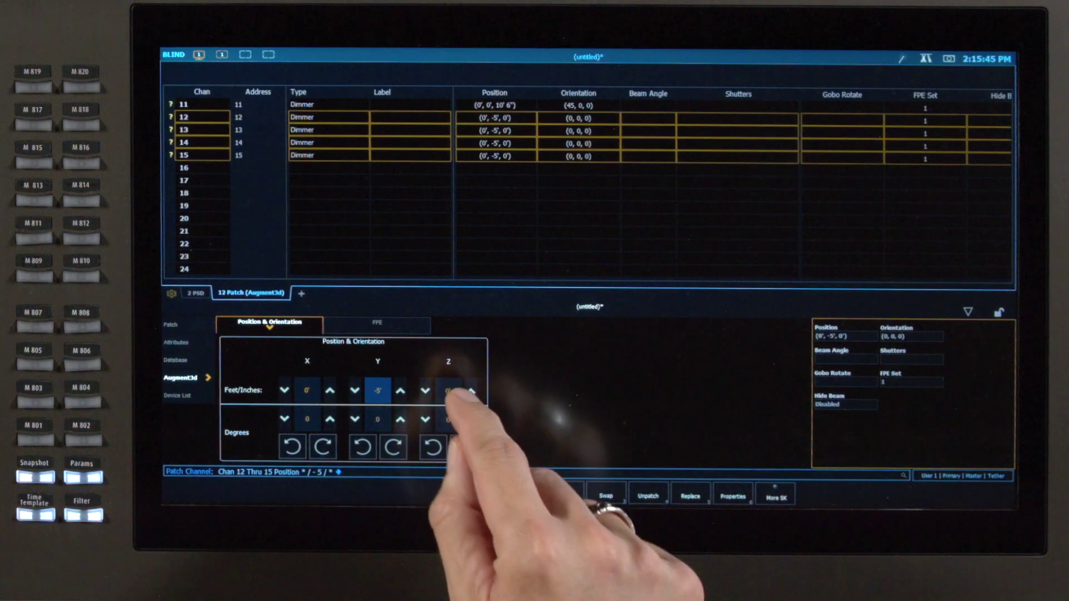
{"action": "left_click", "coordinate": [358, 452]}
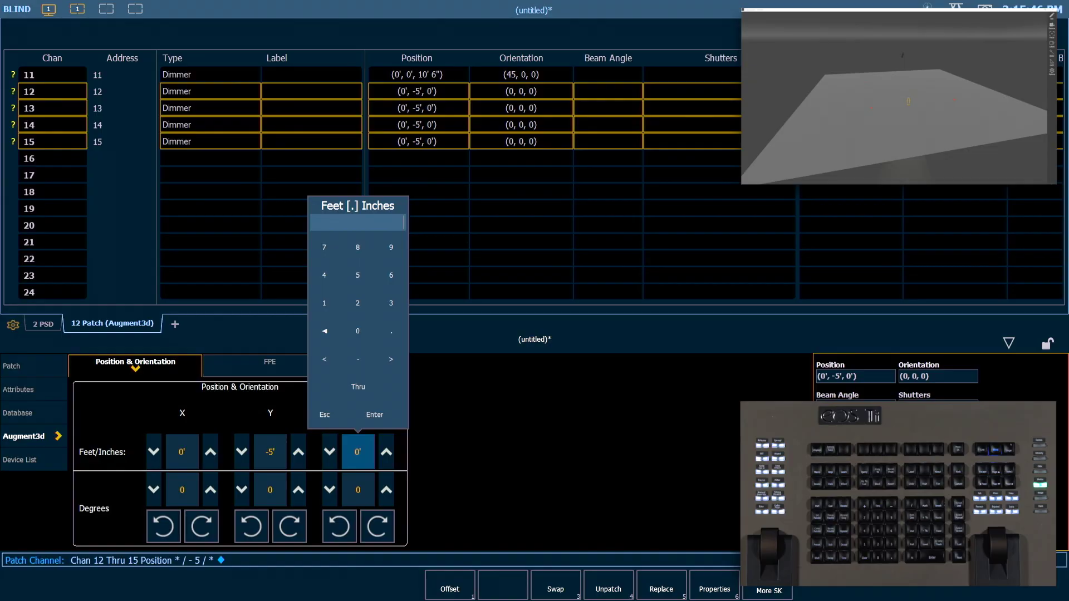
{"action": "type", "text": "10"}
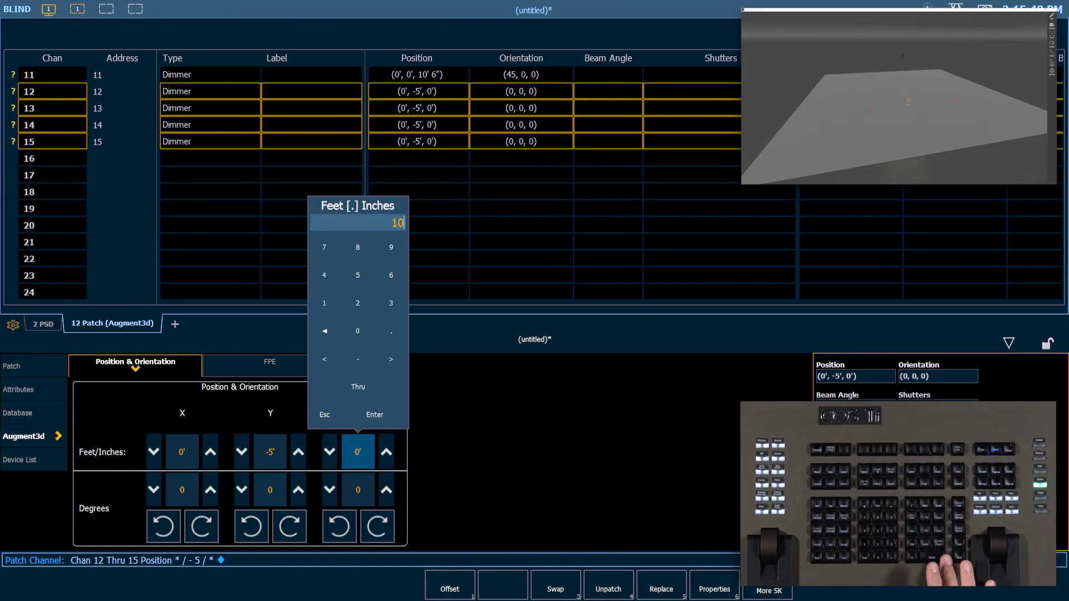
{"action": "key", "text": "Return"}
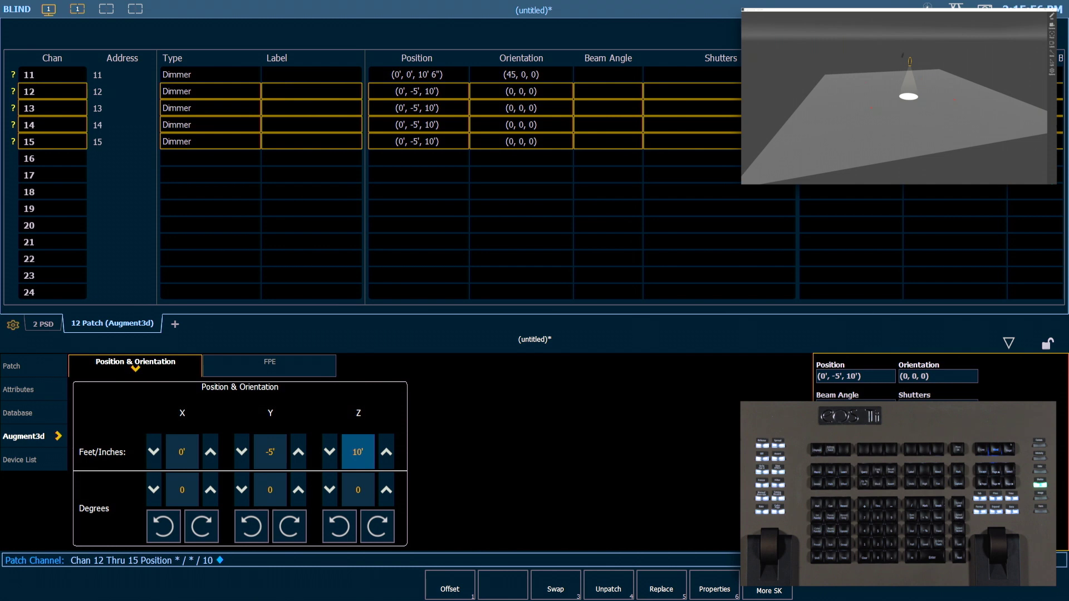
Isolate channel 12 within the 12 through 15 selection and set its X position to -5'
{"action": "key", "text": "Return"}
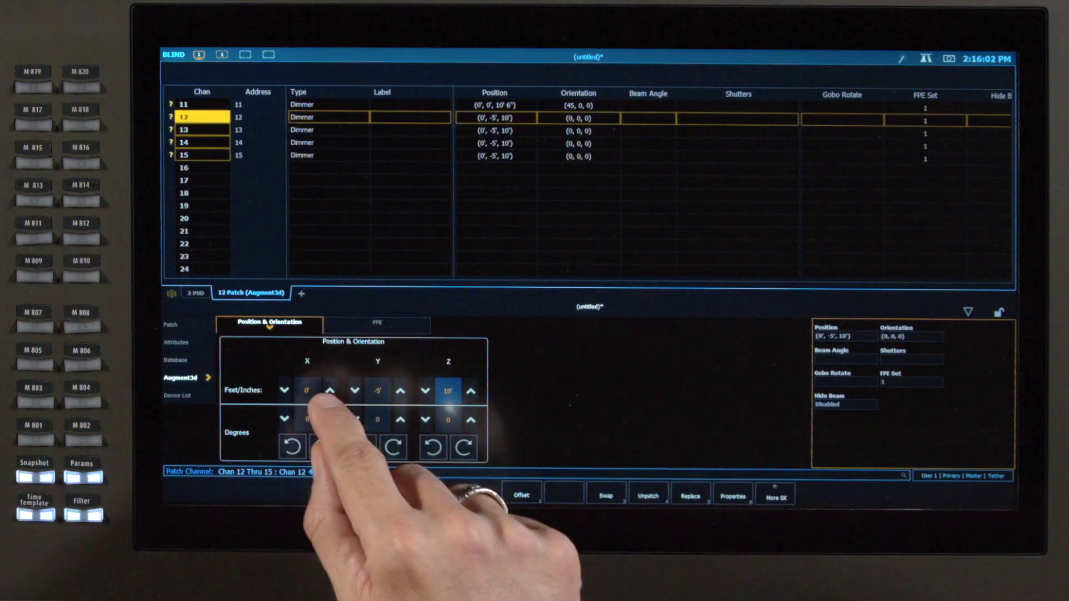
{"action": "left_click", "coordinate": [182, 452]}
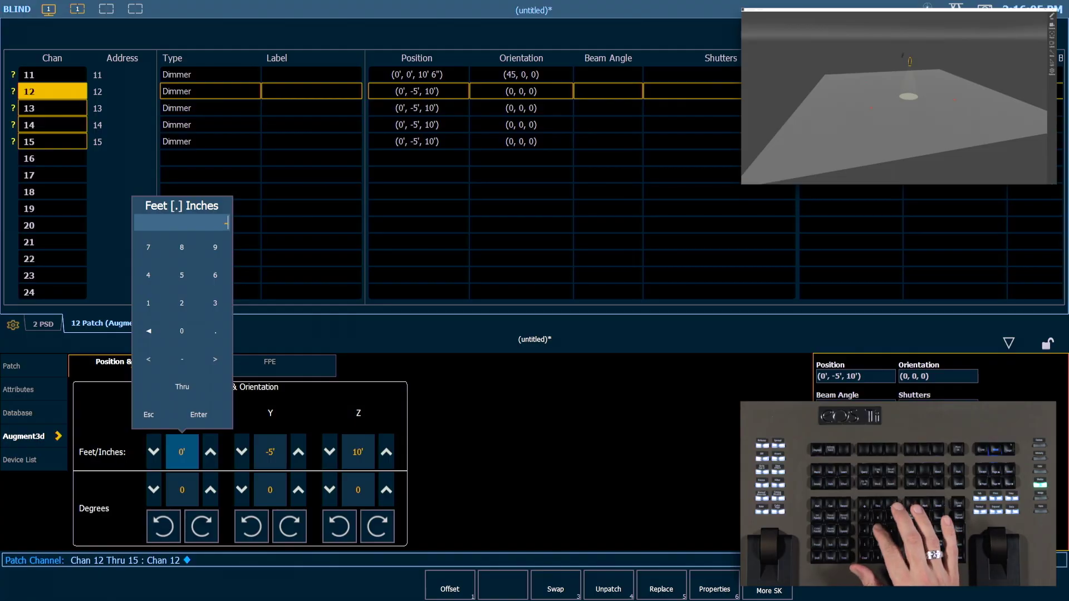
{"action": "type", "text": "-5"}
{"action": "key", "text": "Return"}
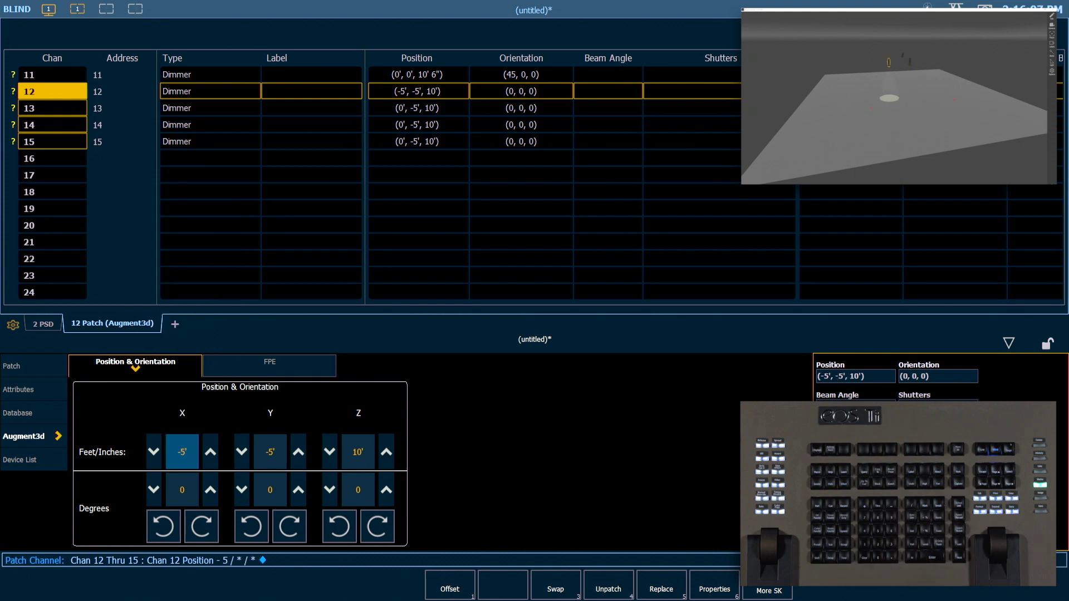
Advance to channel 13 in the selection and set its X position to -2' 6"
{"action": "key", "text": "Page_Down"}
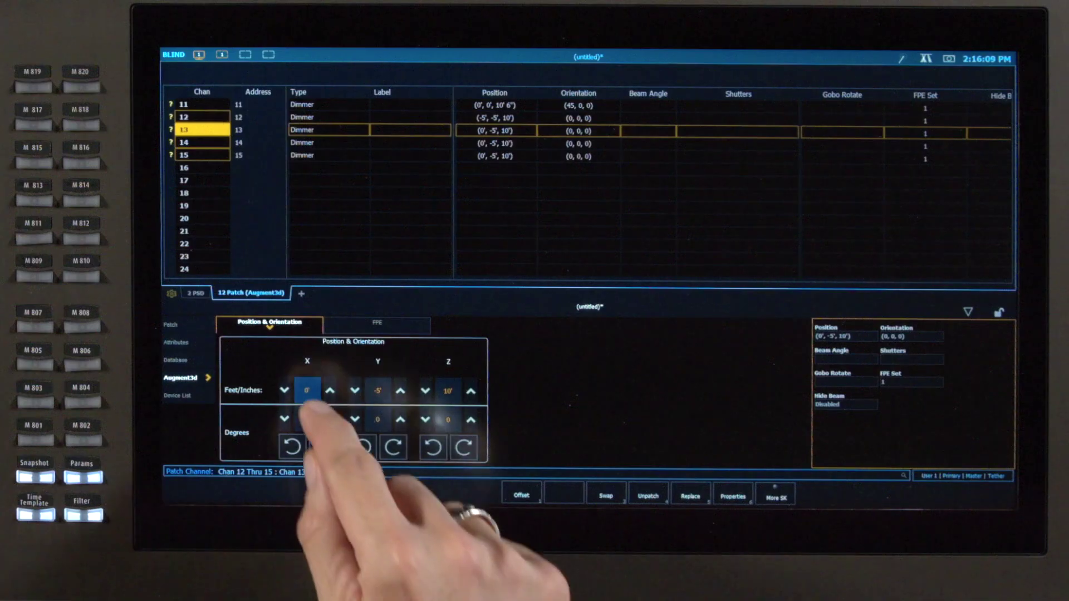
{"action": "left_click", "coordinate": [181, 453]}
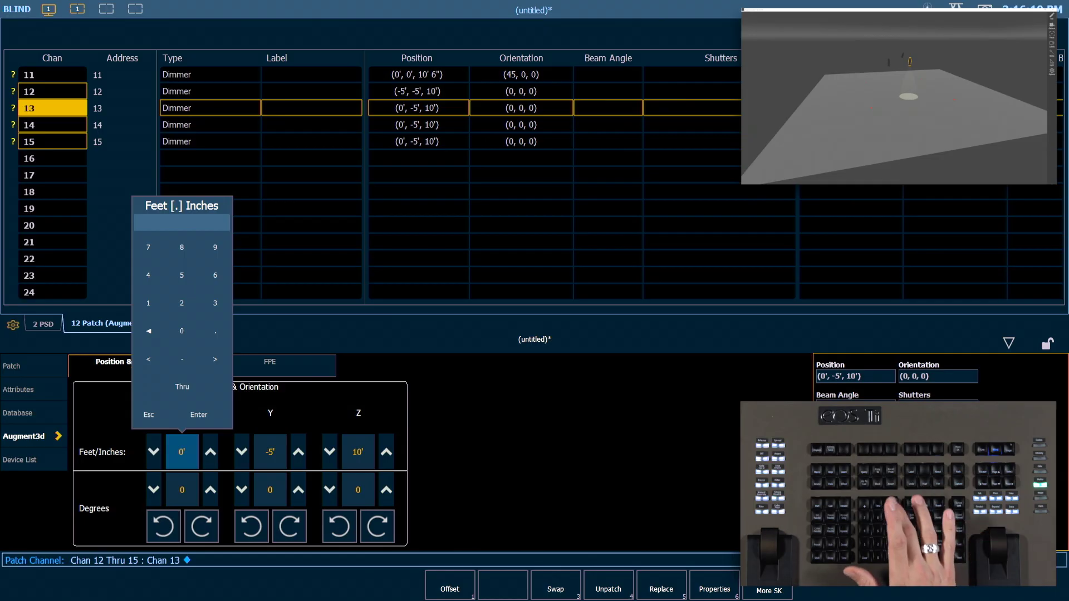
{"action": "type", "text": "-2.6"}
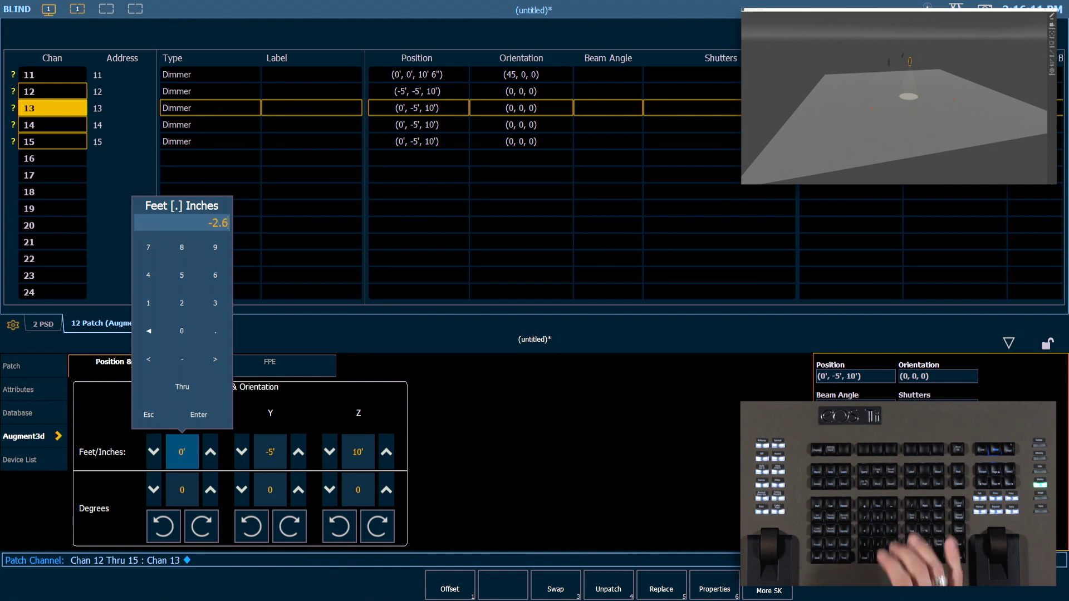
{"action": "key", "text": "Return"}
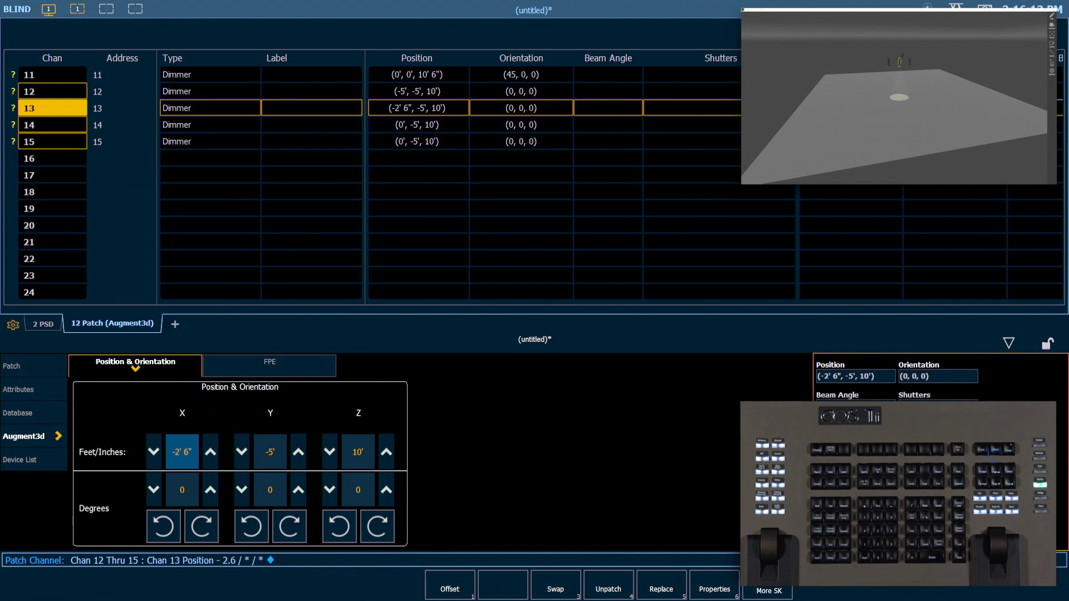
Advance to channel 14 in the selection and set its X position to 2' 6"
{"action": "key", "text": "Page_Down"}
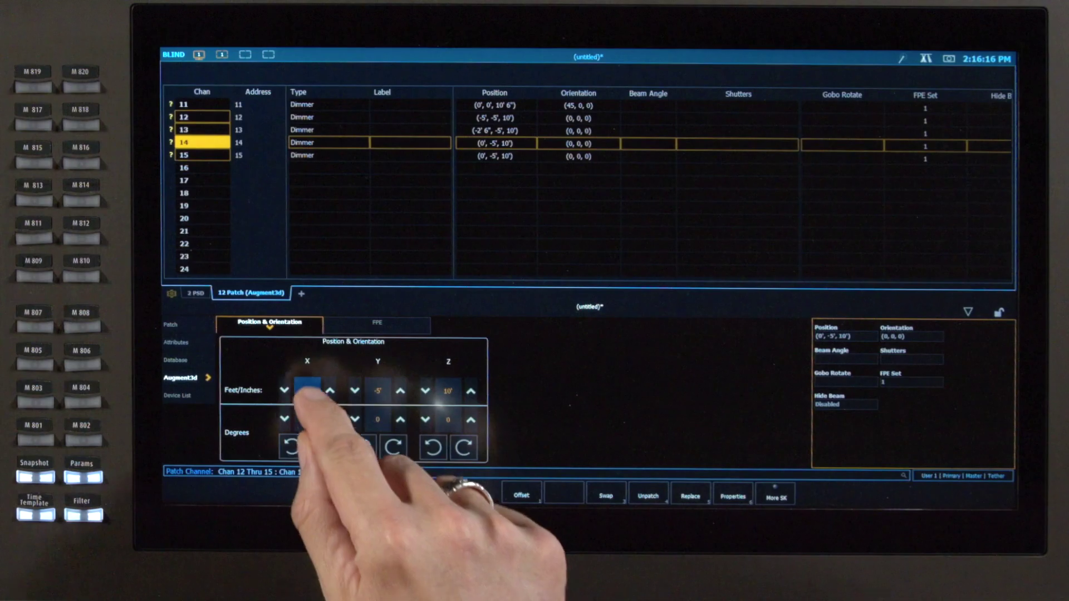
{"action": "left_click", "coordinate": [181, 452]}
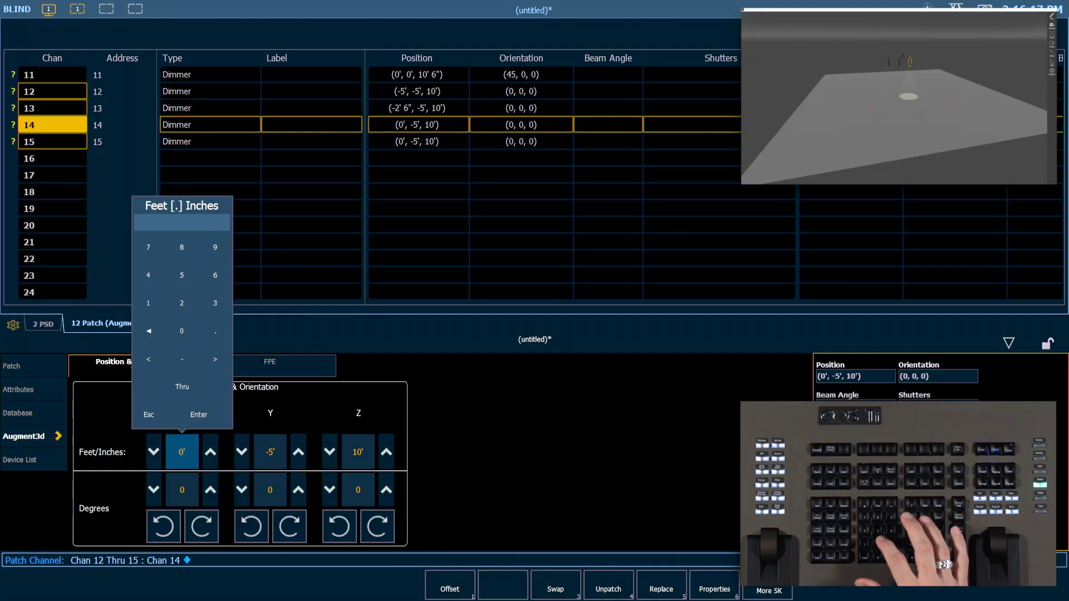
{"action": "type", "text": "2.6"}
{"action": "key", "text": "Return"}
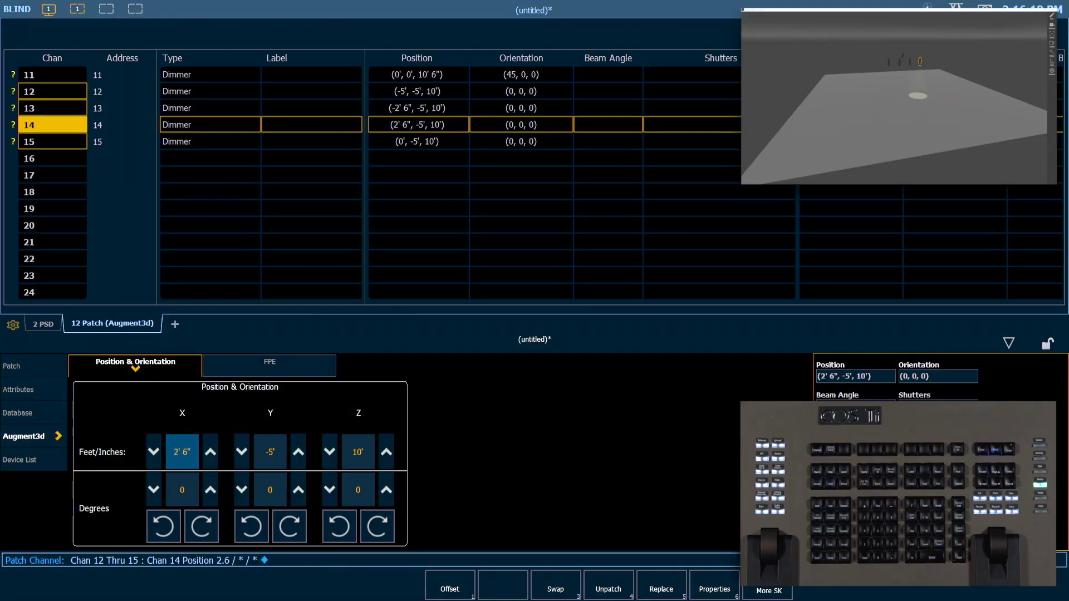
Advance to channel 15 in the selection and set its X position to 5'
{"action": "key", "text": "Page_Down"}
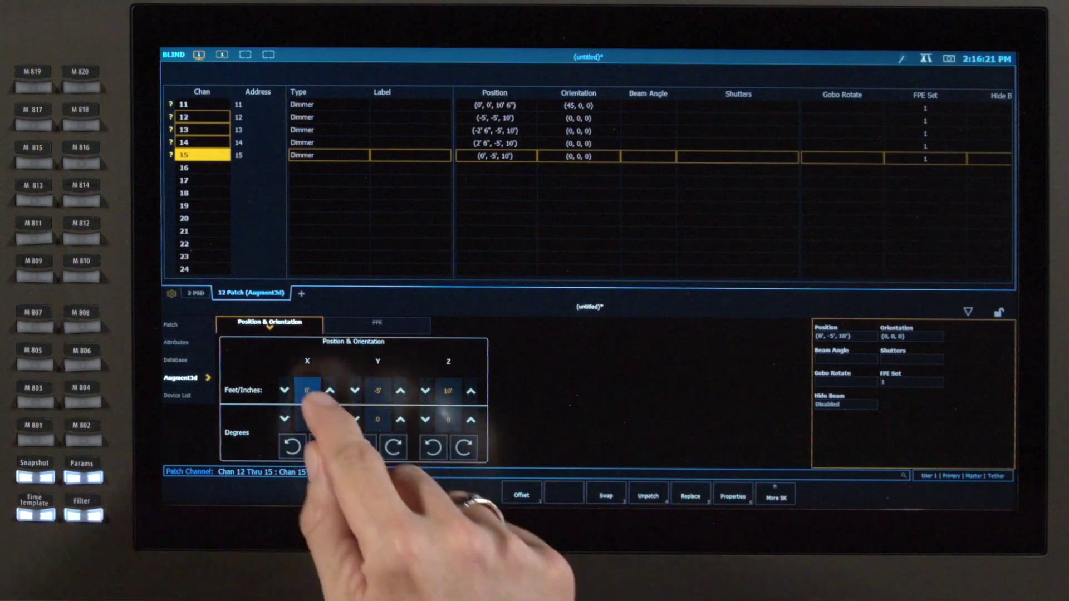
{"action": "left_click", "coordinate": [307, 390]}
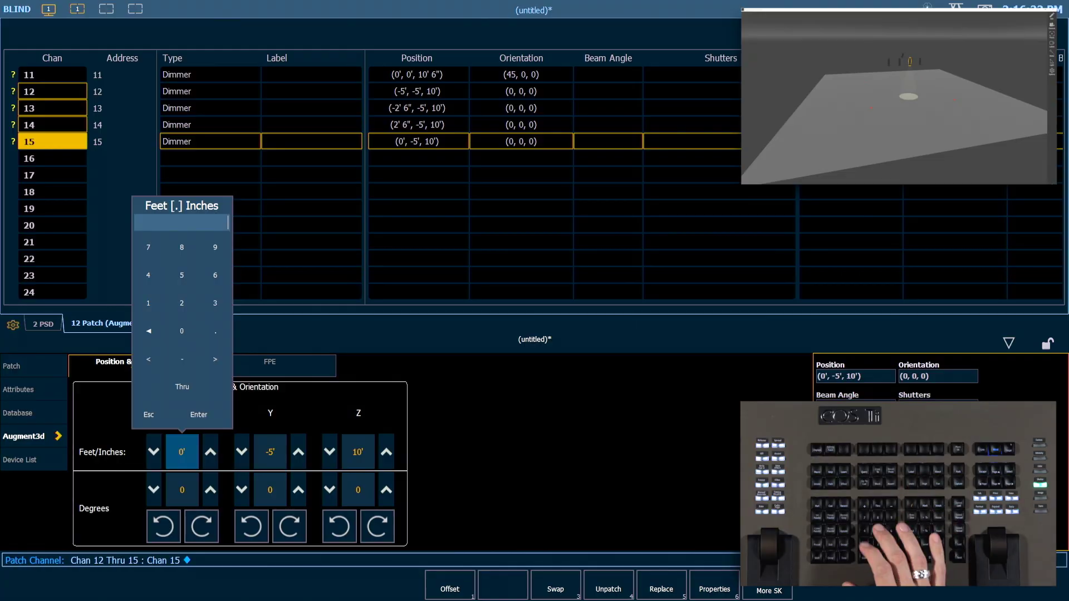
{"action": "type", "text": "5"}
{"action": "key", "text": "Return"}
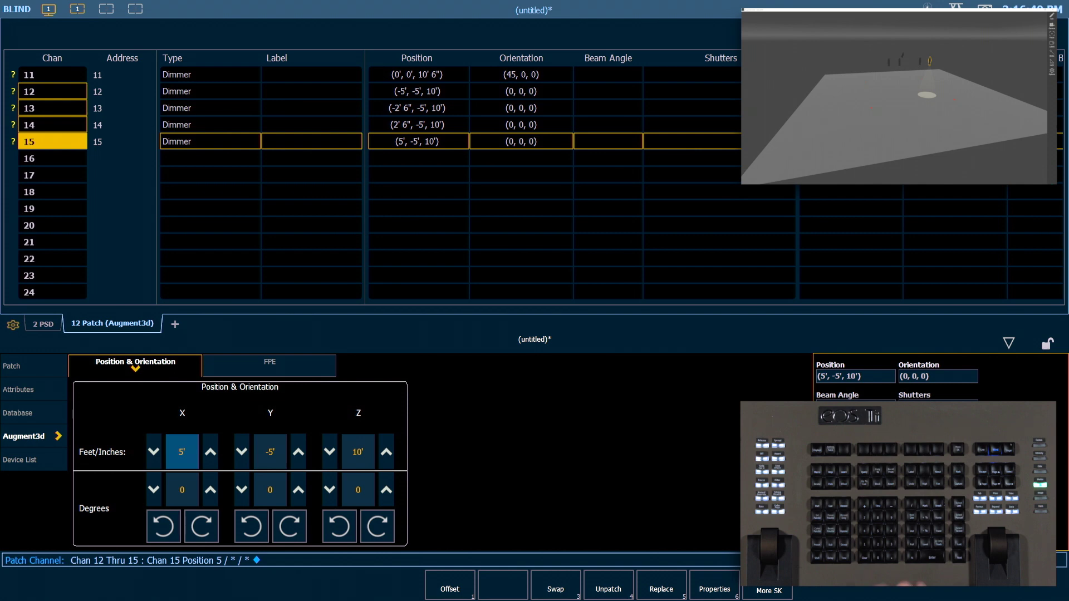
Fan the X positions of channels 11 through 15 from -10 to 10 feet, leaving Y and Z as wildcards
{"action": "type", "text": "11"}
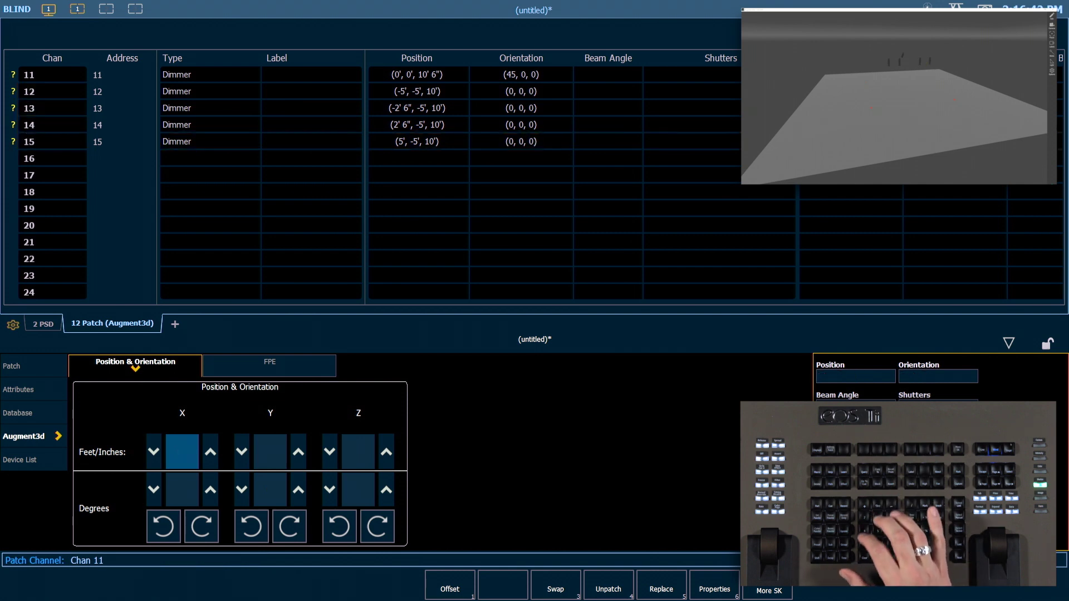
{"action": "type", "text": "t15"}
{"action": "key", "text": "Return"}
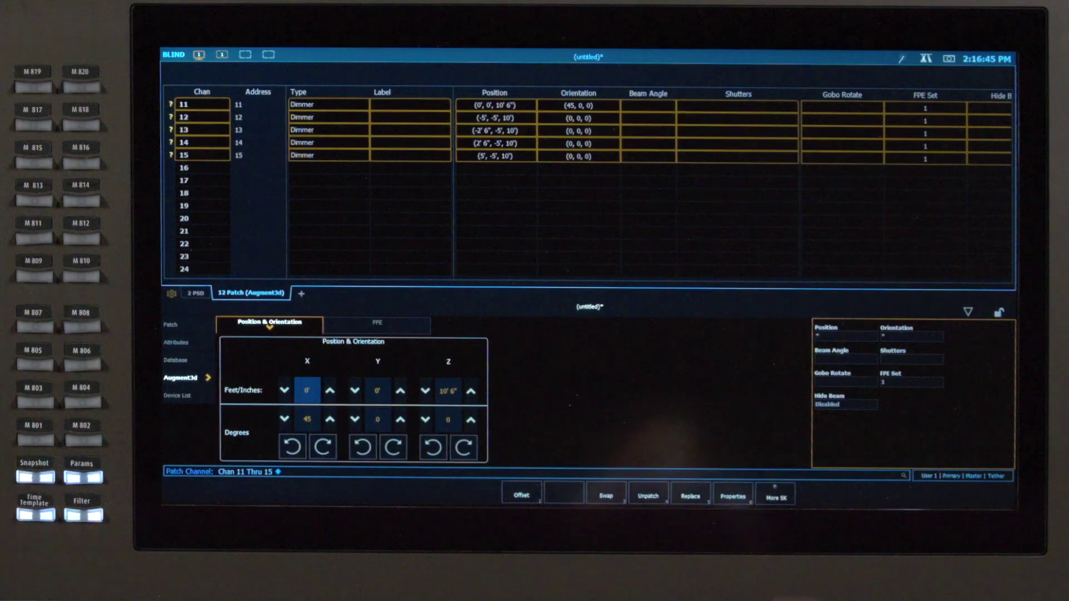
{"action": "left_click", "coordinate": [856, 376]}
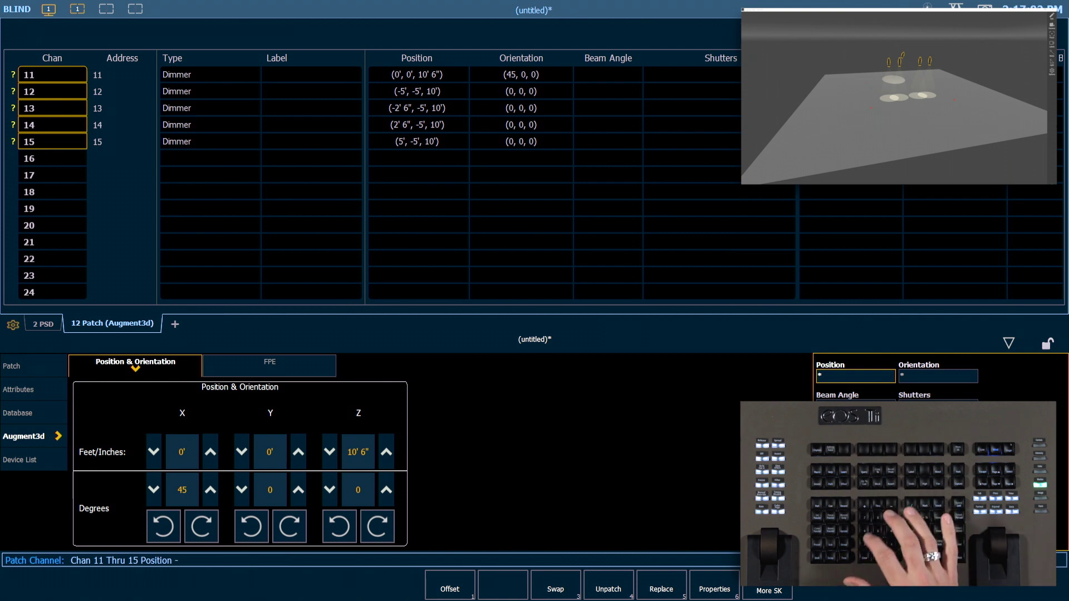
{"action": "type", "text": "- 10 / * / * Thru"}
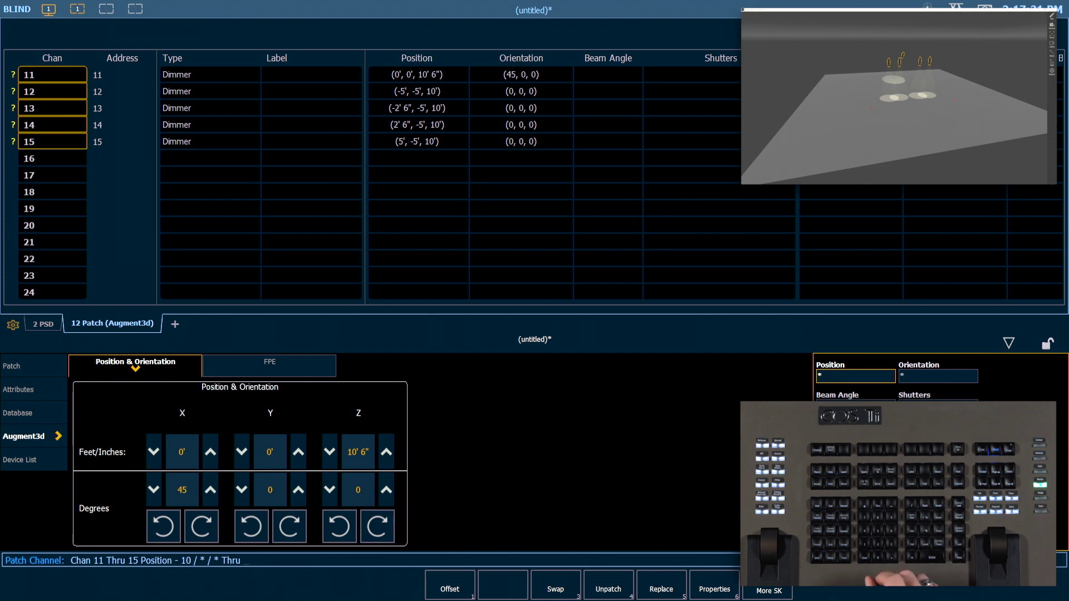
{"action": "type", "text": "10"}
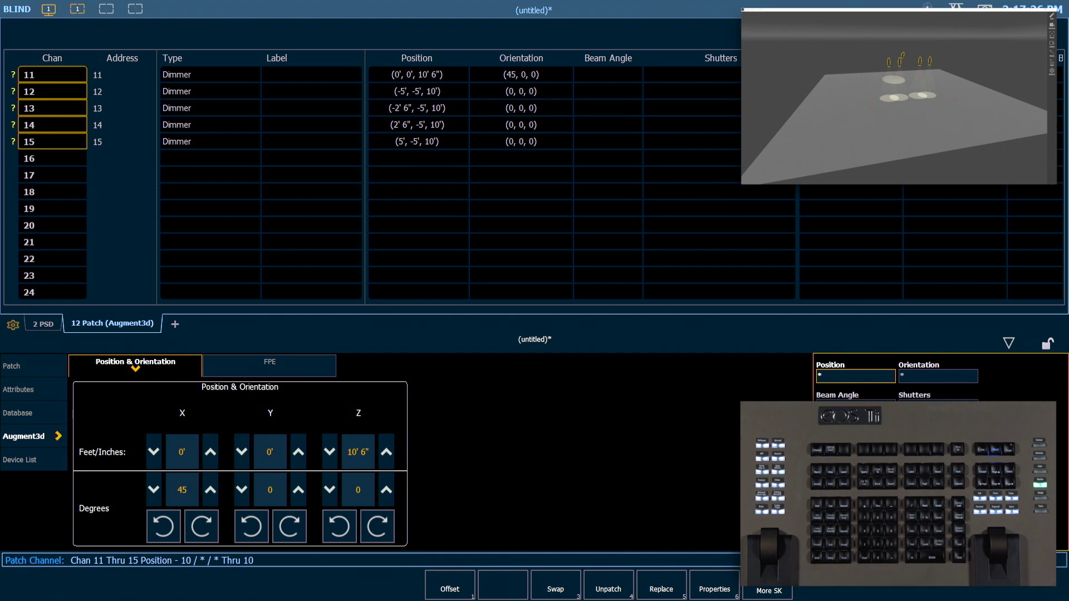
{"action": "key", "text": "Return"}
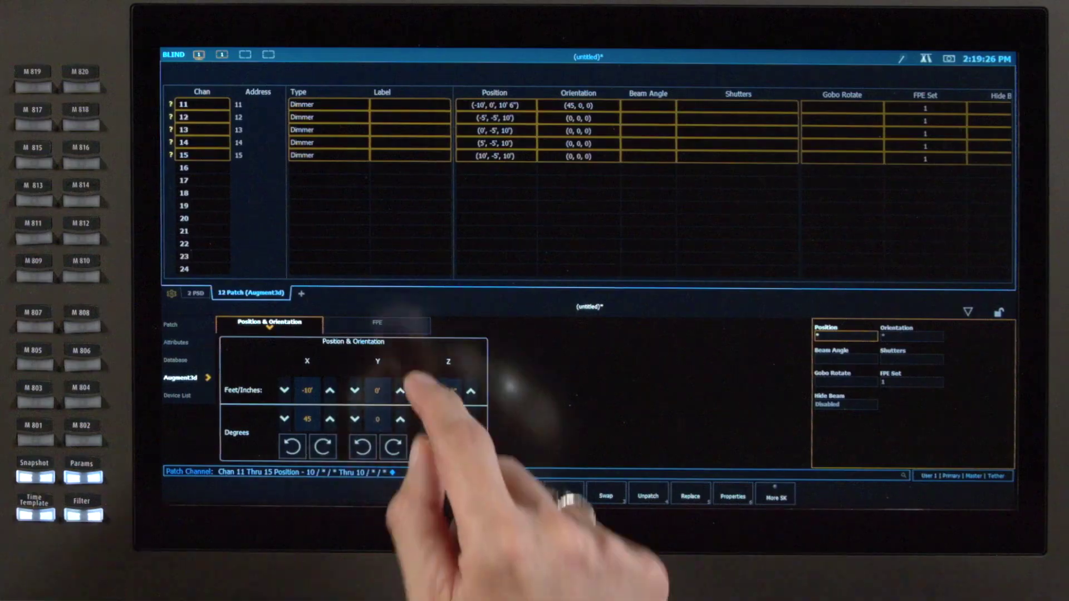
Set the Y position to -5' and the Z position to 10' for channels 11 through 15
{"action": "left_click", "coordinate": [270, 452]}
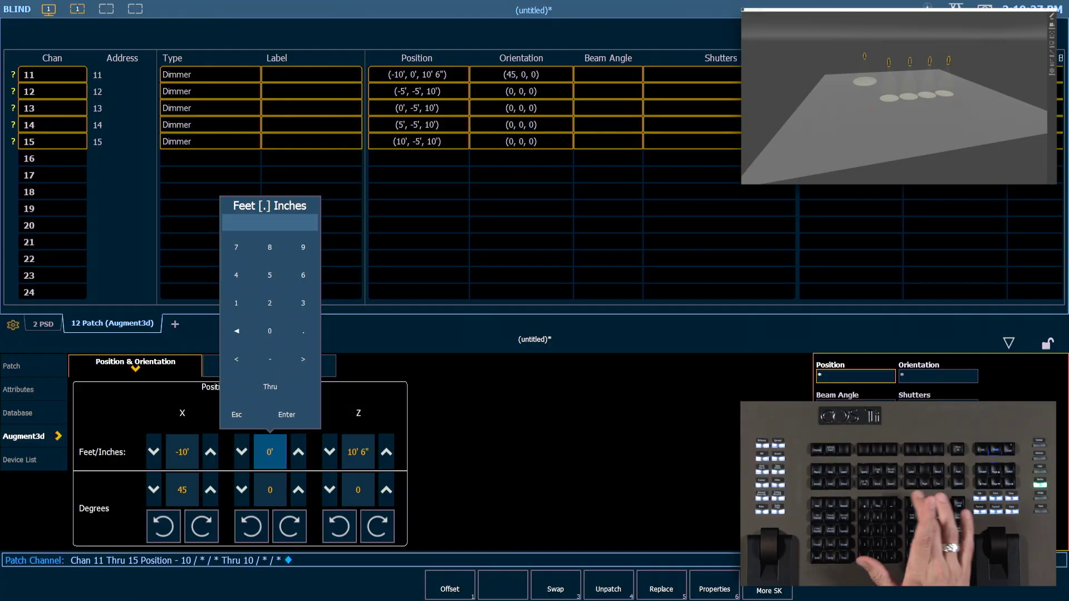
{"action": "type", "text": "-5"}
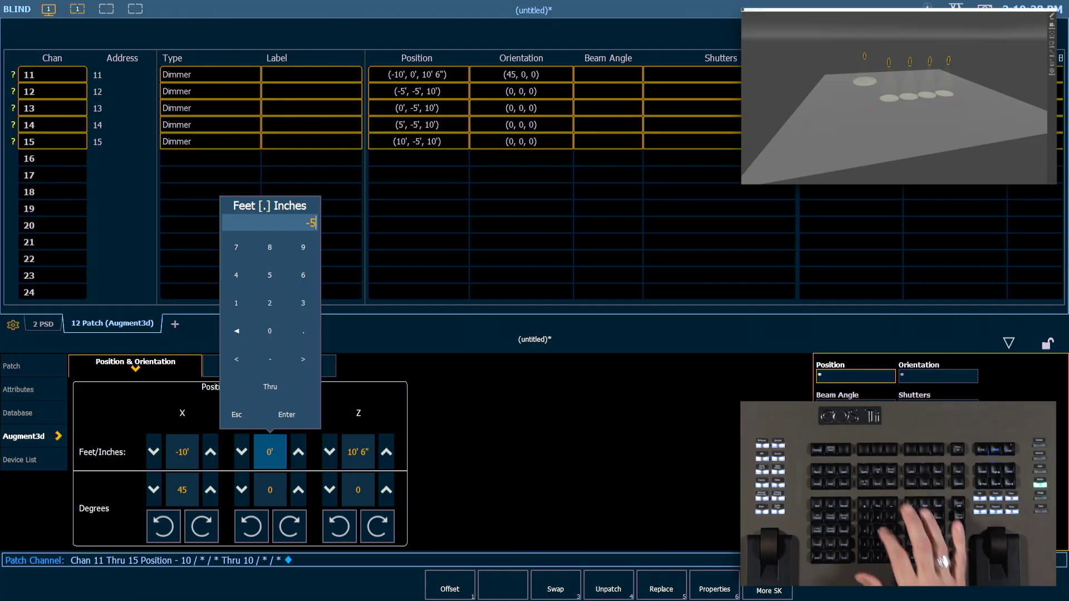
{"action": "key", "text": "Return"}
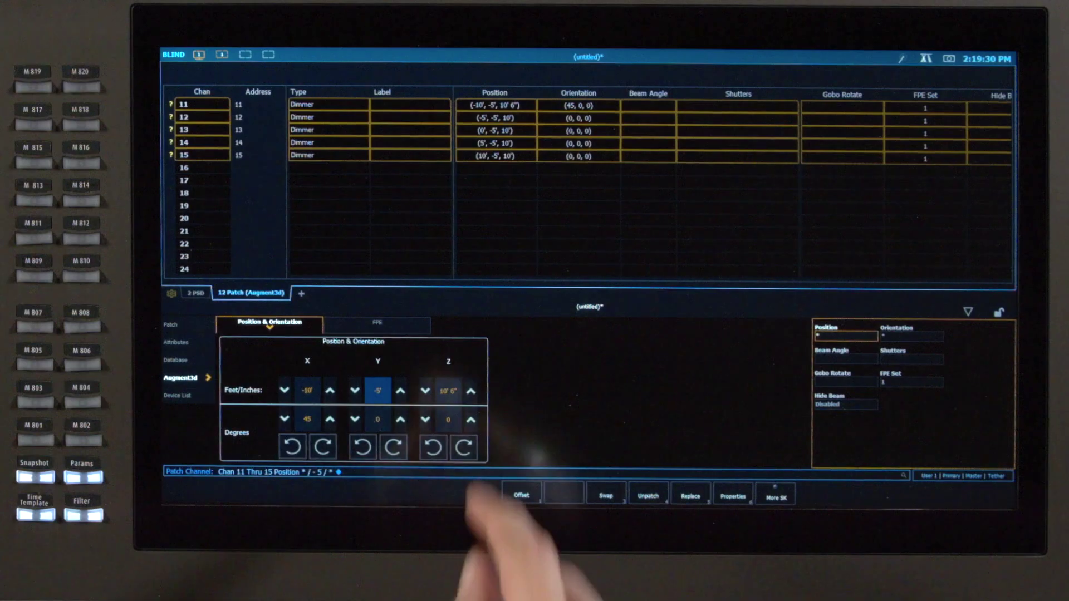
{"action": "left_click", "coordinate": [358, 452]}
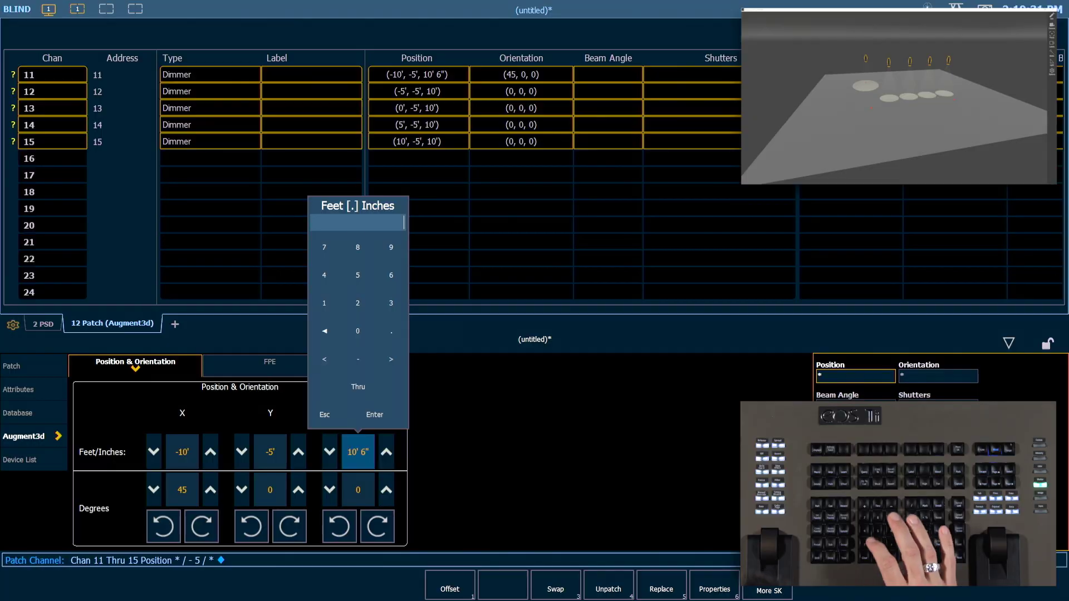
{"action": "type", "text": "10"}
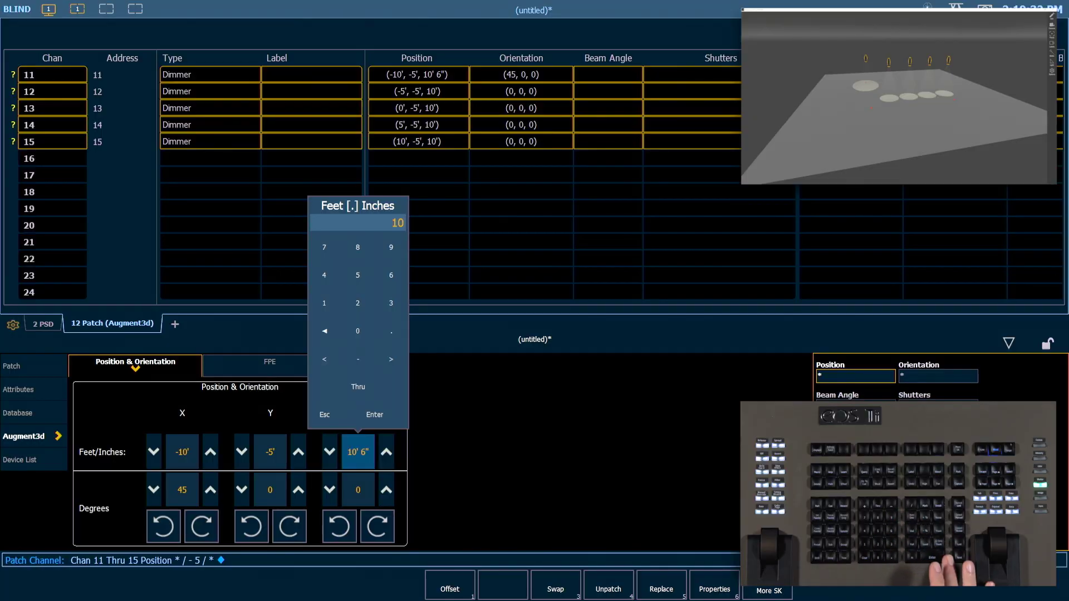
{"action": "key", "text": "Return"}
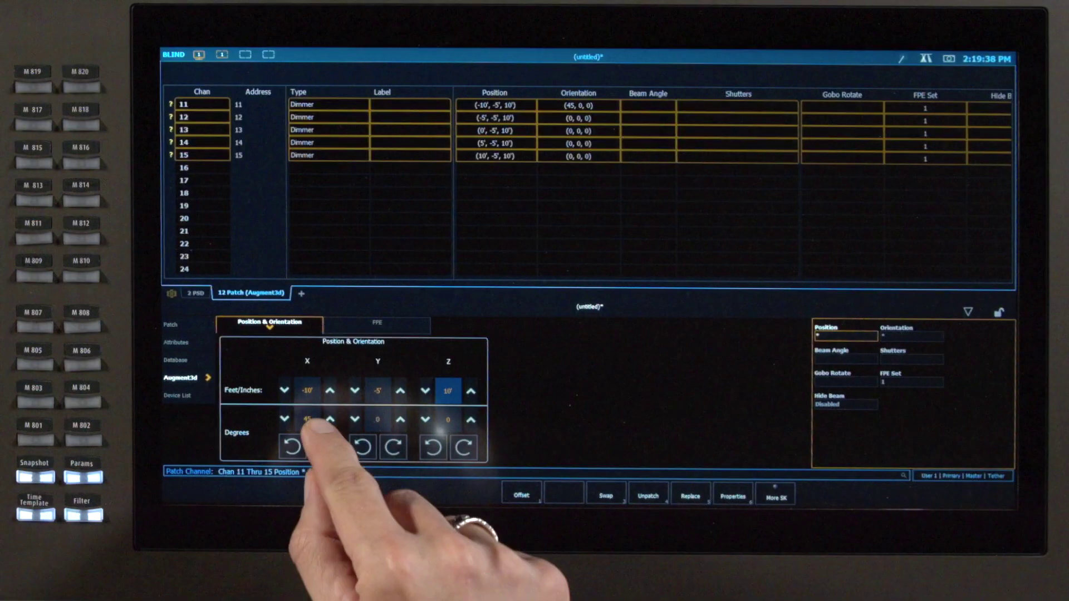
Set the X orientation of channels 11 through 15 to 0 degrees
{"action": "left_click", "coordinate": [182, 452]}
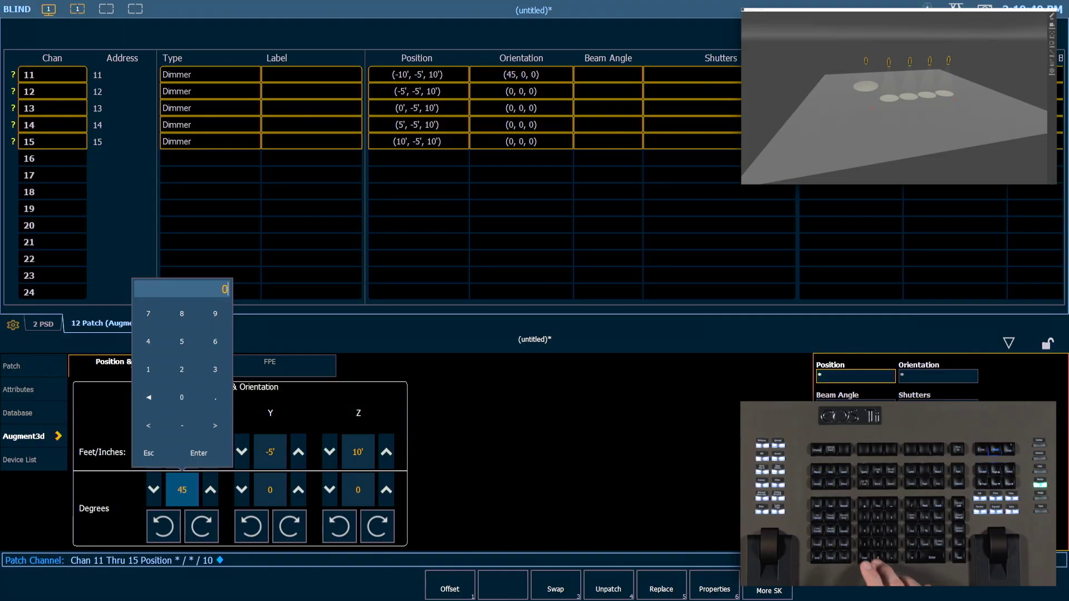
{"action": "key", "text": "Return"}
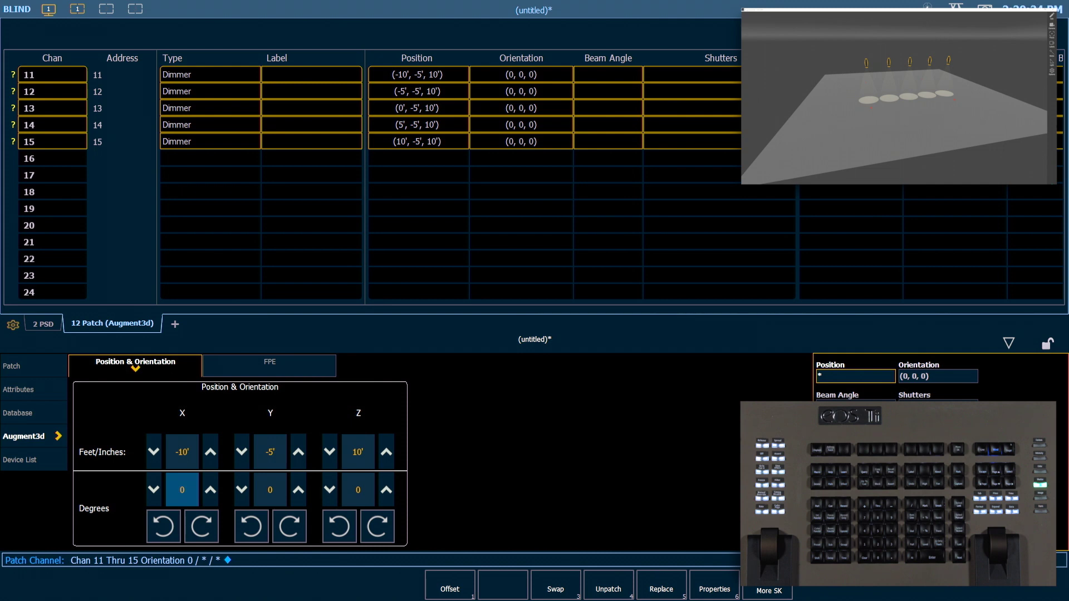
Fan channels 11 through 15 from -5 to 5 feet in X and 7 to 10 feet in Z, leaving Y as a wildcard
{"action": "left_click", "coordinate": [855, 376]}
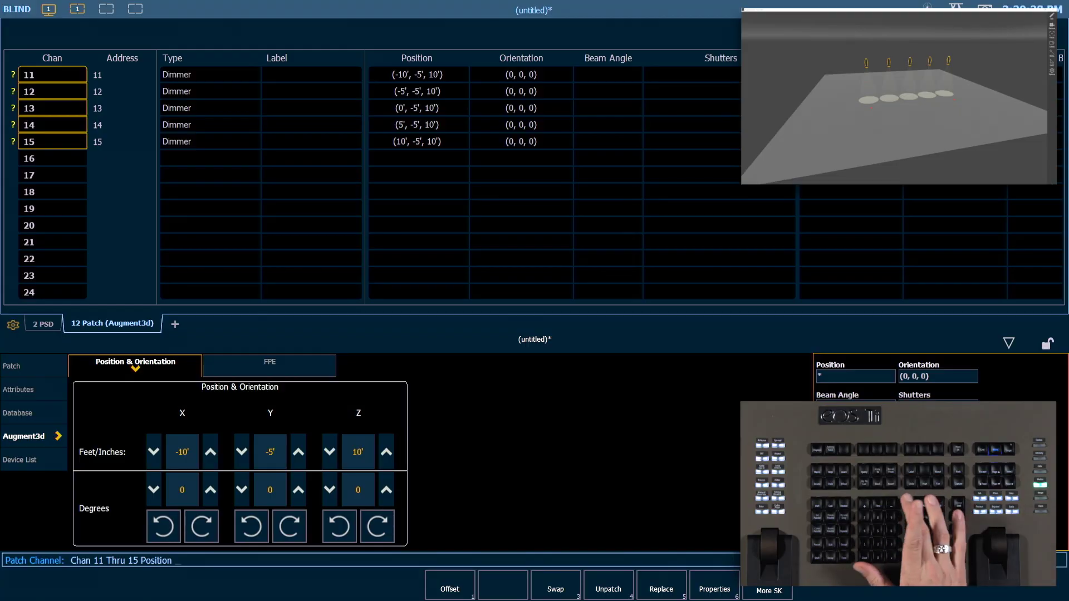
{"action": "type", "text": "-5"}
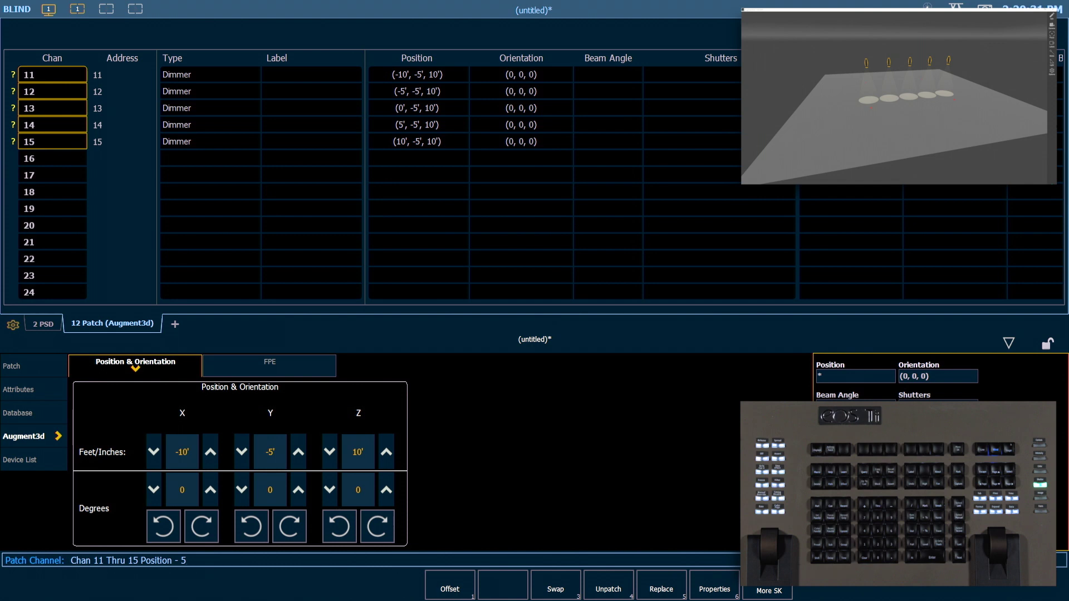
{"action": "type", "text": "/*/7t"}
{"action": "type", "text": "5 "}
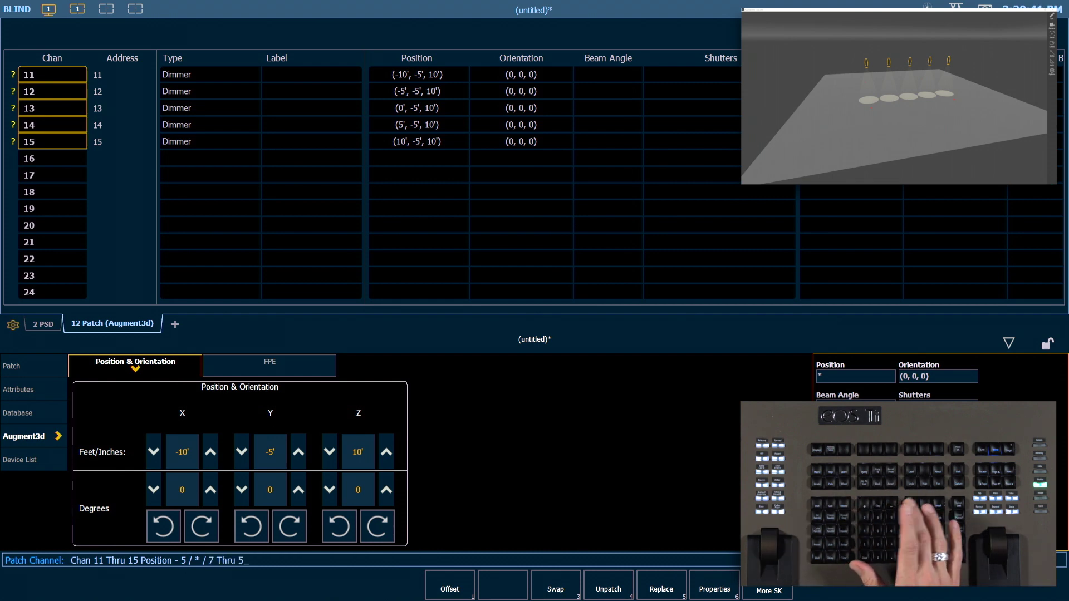
{"action": "type", "text": "/ * / "}
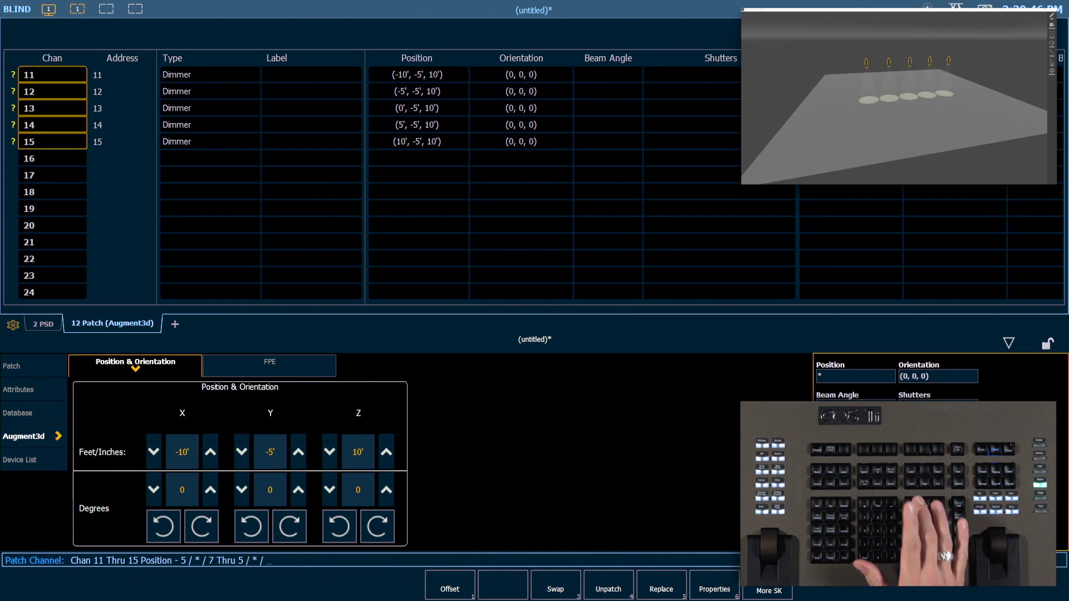
{"action": "type", "text": "10"}
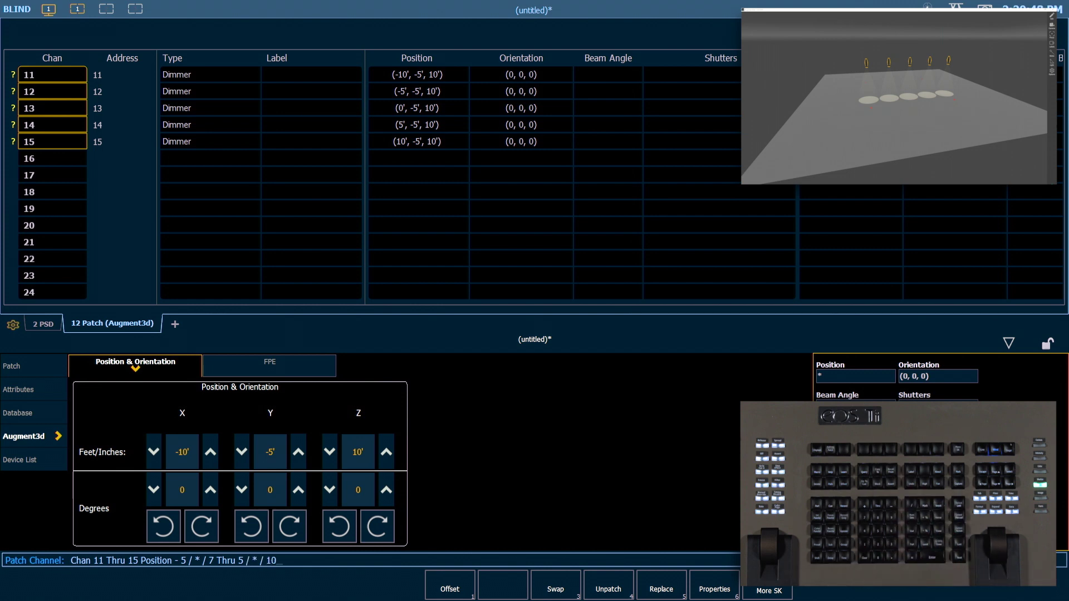
{"action": "key", "text": "Return"}
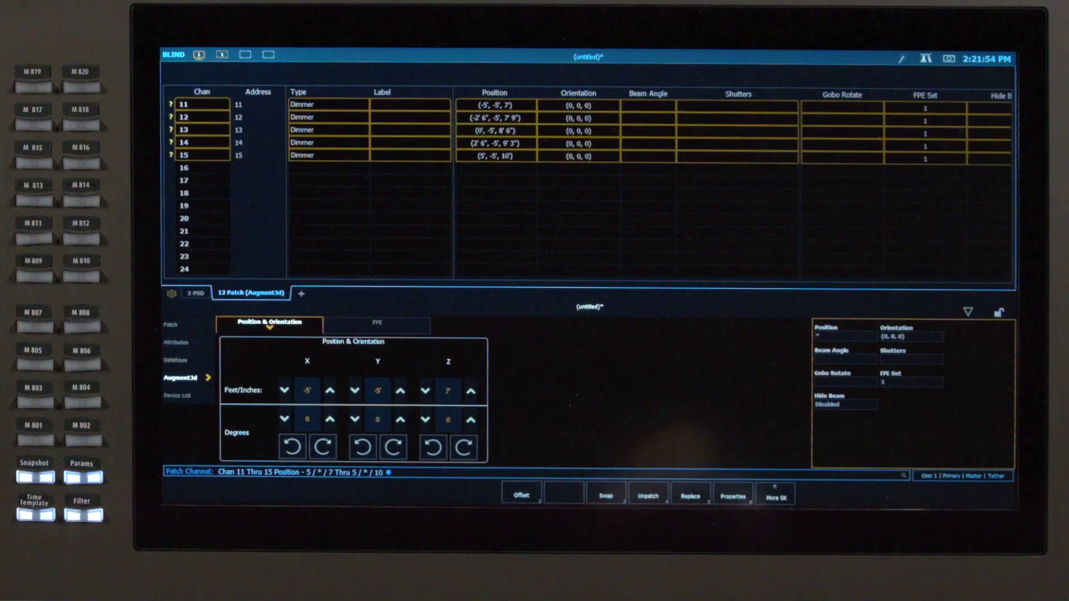
Raise the Z position of channels 11 through 15 by a relative +2 feet, leaving X and Y as wildcards
{"action": "left_click", "coordinate": [855, 377]}
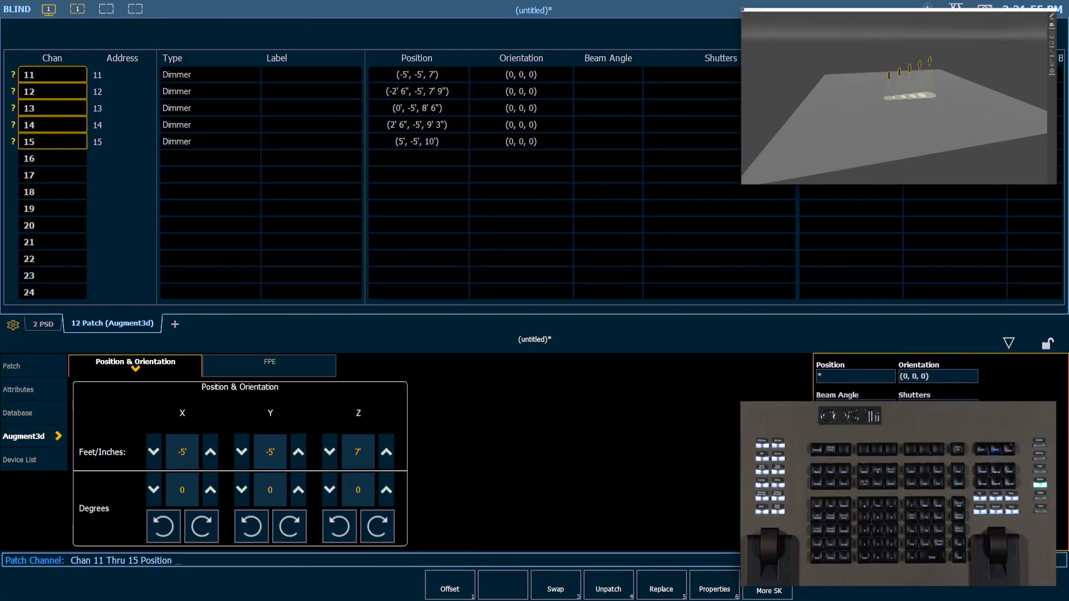
{"action": "key", "text": "asterisk"}
{"action": "key", "text": "slash"}
{"action": "key", "text": "asterisk"}
{"action": "key", "text": "slash"}
{"action": "key", "text": "plus"}
{"action": "key", "text": "2"}
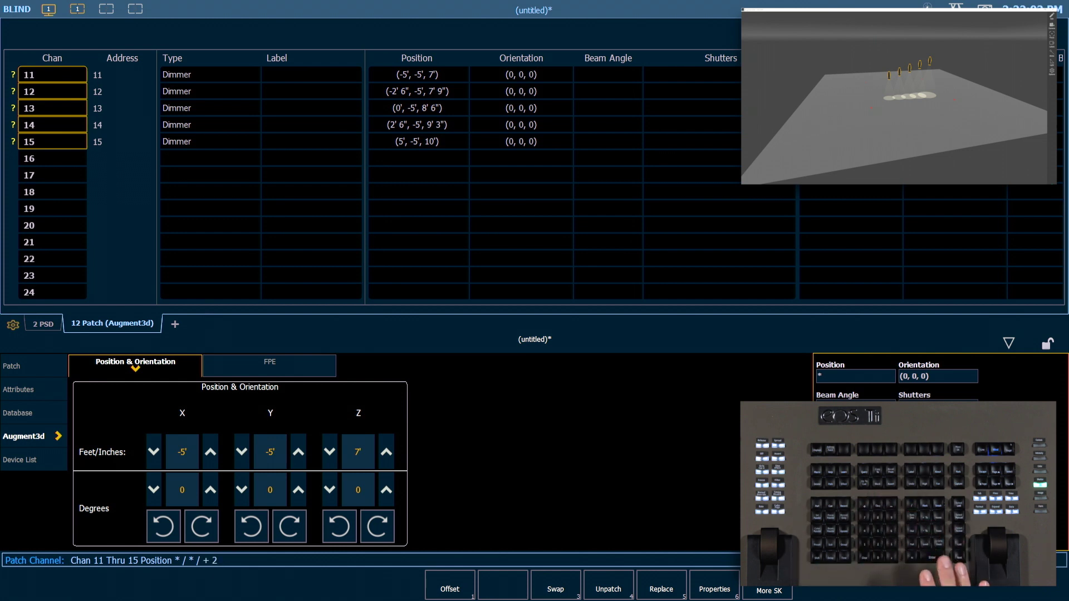
{"action": "key", "text": "Return"}
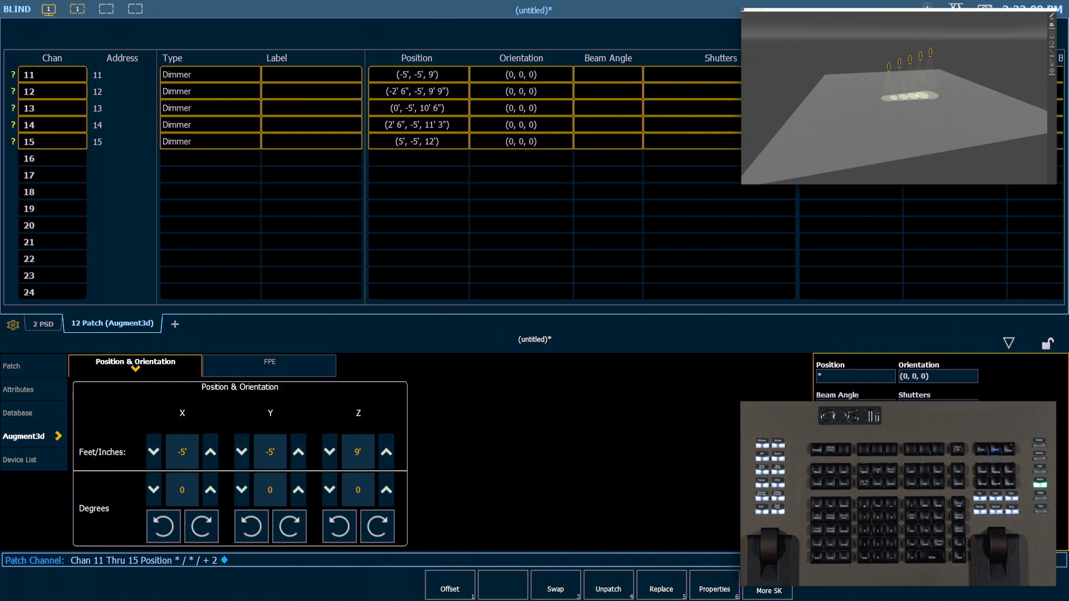
Lower the Z position of channels 11 through 15 with a relative + - 2 feet offset, leaving X and Y as wildcards
{"action": "left_click", "coordinate": [357, 452]}
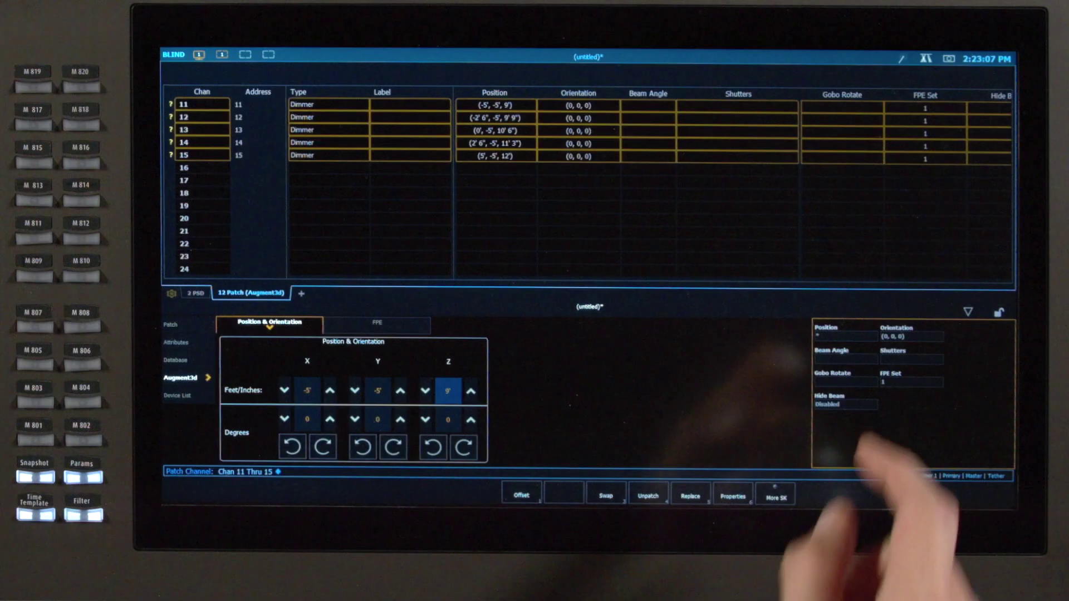
{"action": "left_click", "coordinate": [856, 377]}
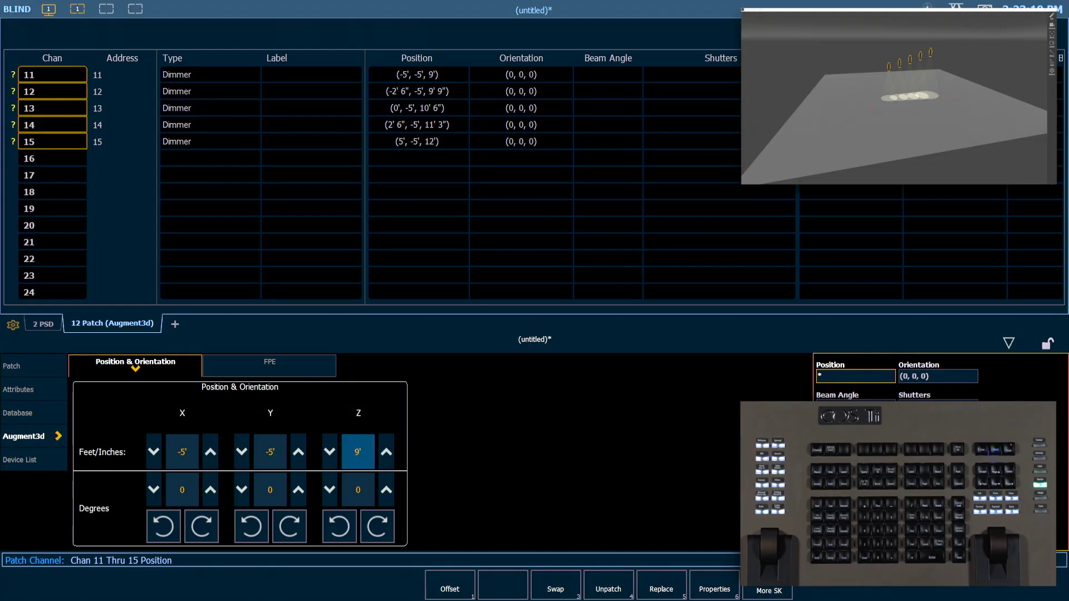
{"action": "type", "text": "* / * / + - 2"}
{"action": "key", "text": "Return"}
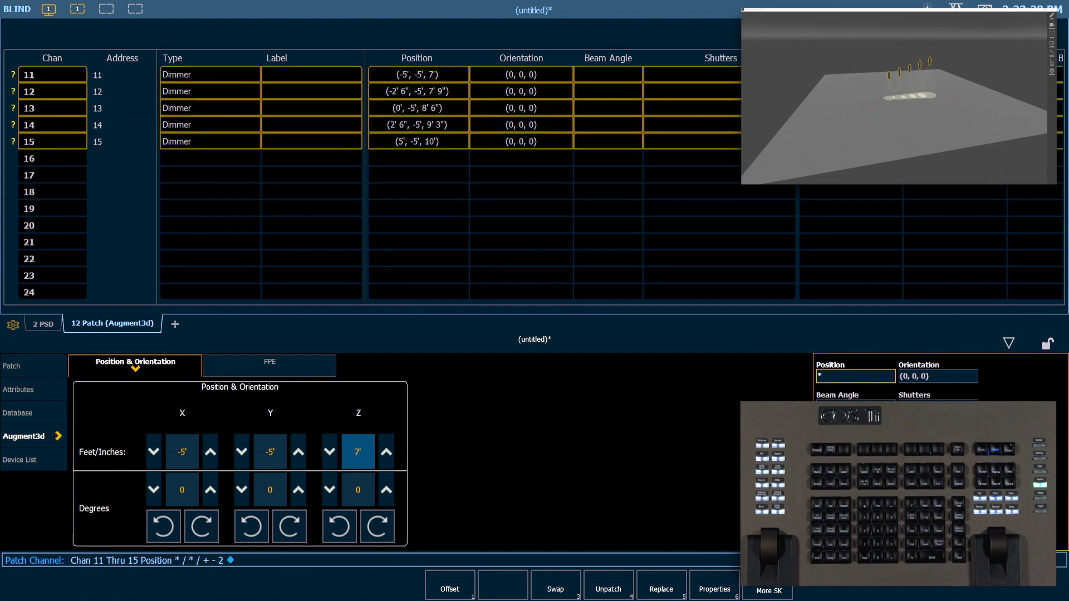